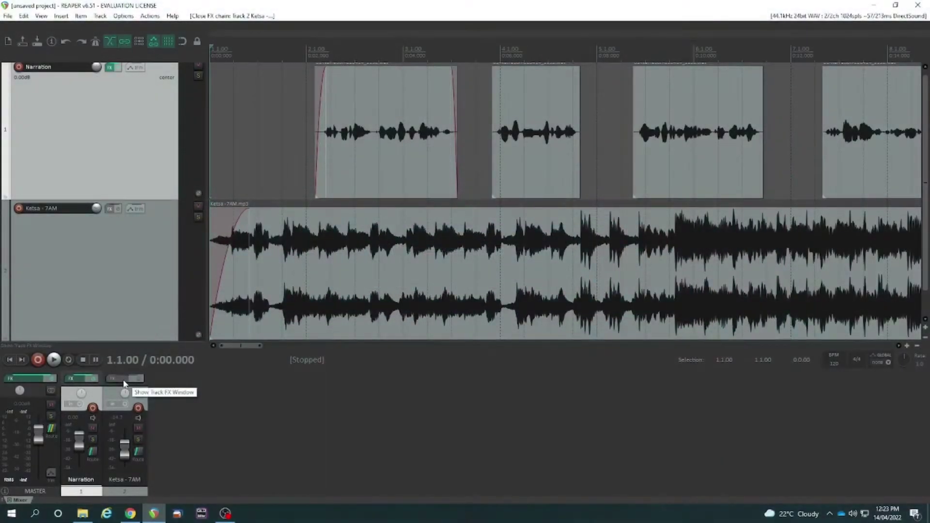
# Load VST: ReaComp (Cockos) into the Ketsa - 7AM track's FX chain
pyautogui.click(124, 379)
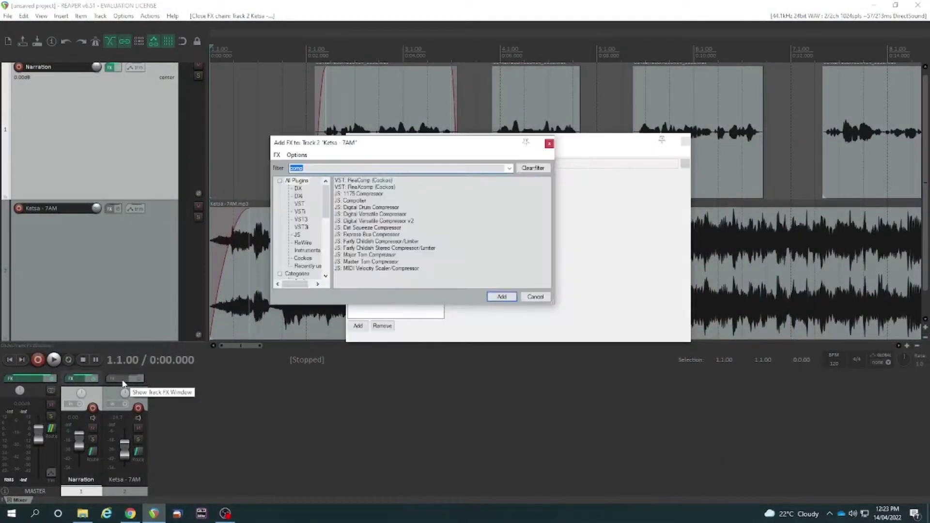
pyautogui.doubleClick(375, 181)
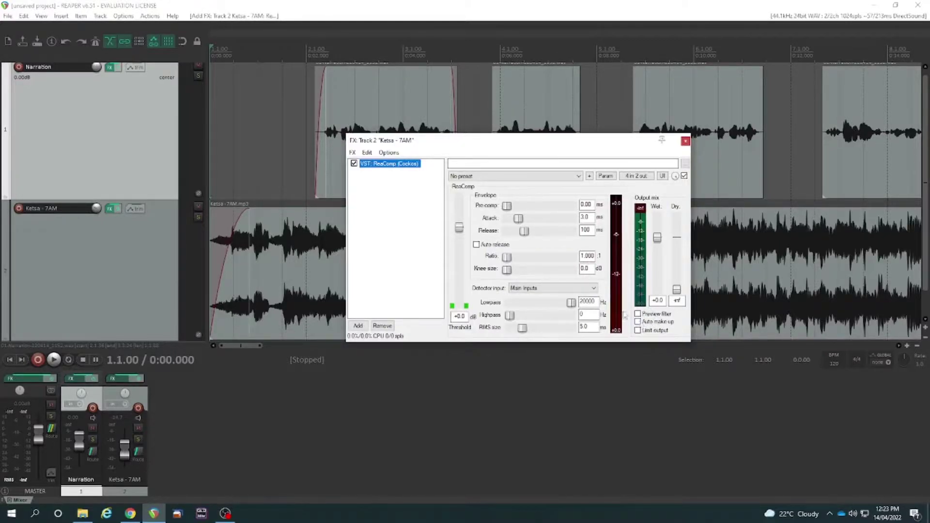
# Set the Ketsa track's ReaComp ratio to exactly 10:1
pyautogui.click(509, 260)
pyautogui.moveTo(508, 261); pyautogui.dragTo(543, 257)
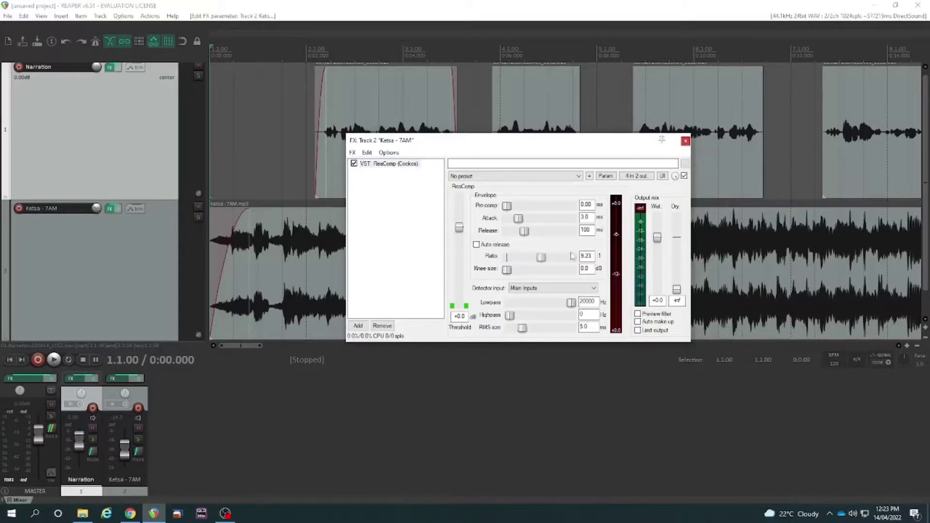
pyautogui.doubleClick(589, 253)
pyautogui.write('10')
pyautogui.press('space')
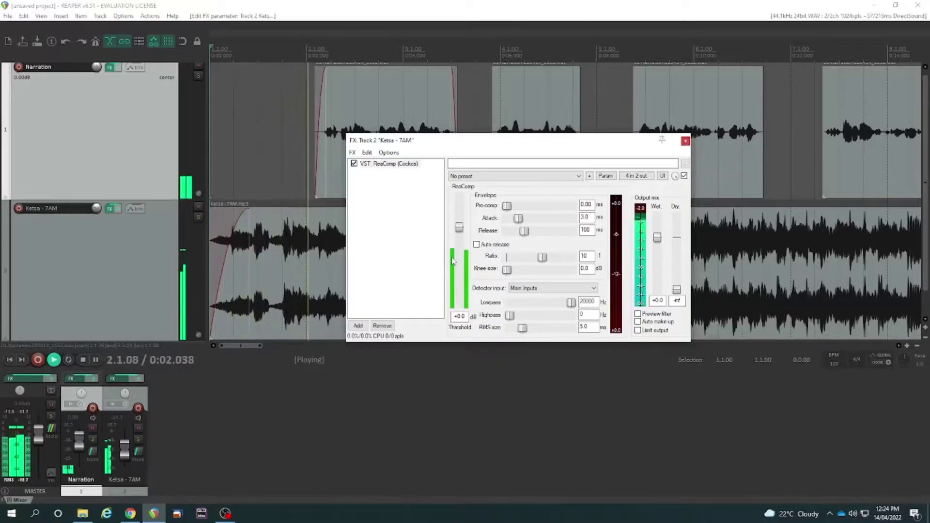
pyautogui.press('space')
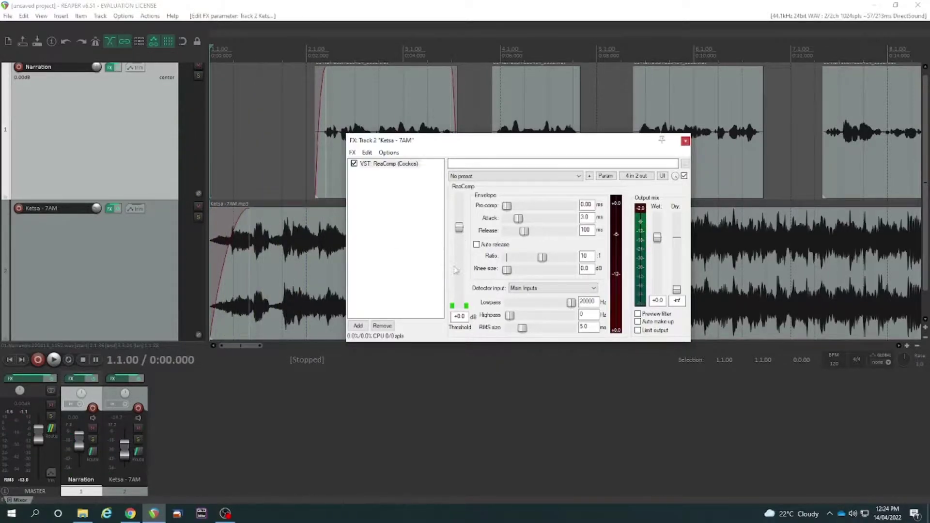
pyautogui.press('space')
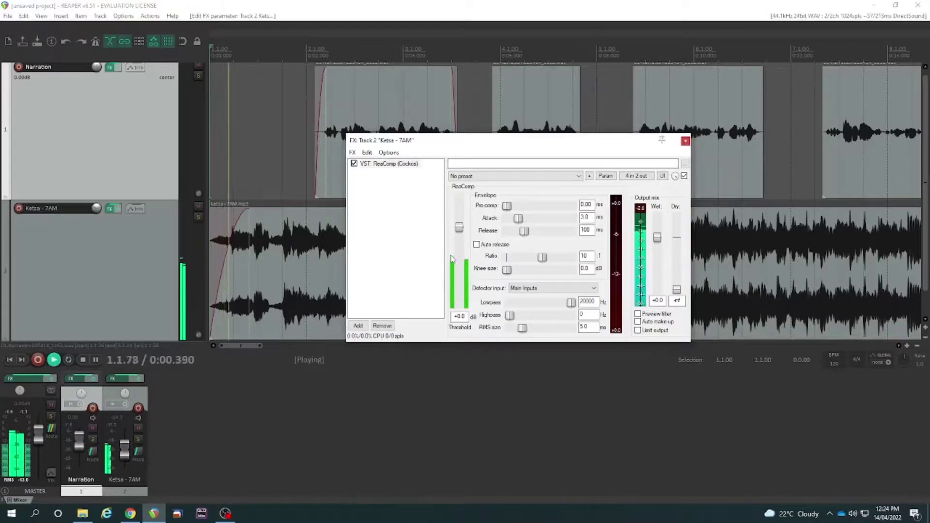
pyautogui.press('space')
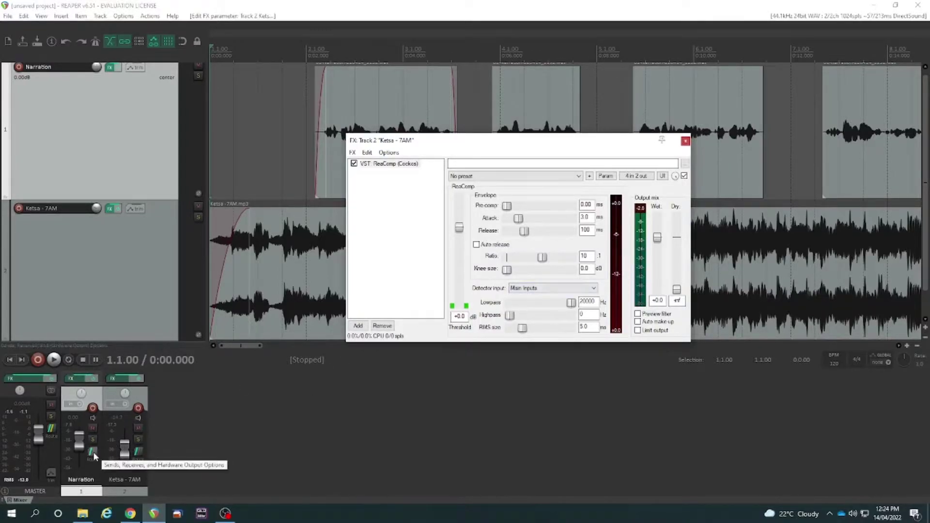
# Add a receive from 1: Narration on the Ketsa - 7AM track
pyautogui.click(138, 451)
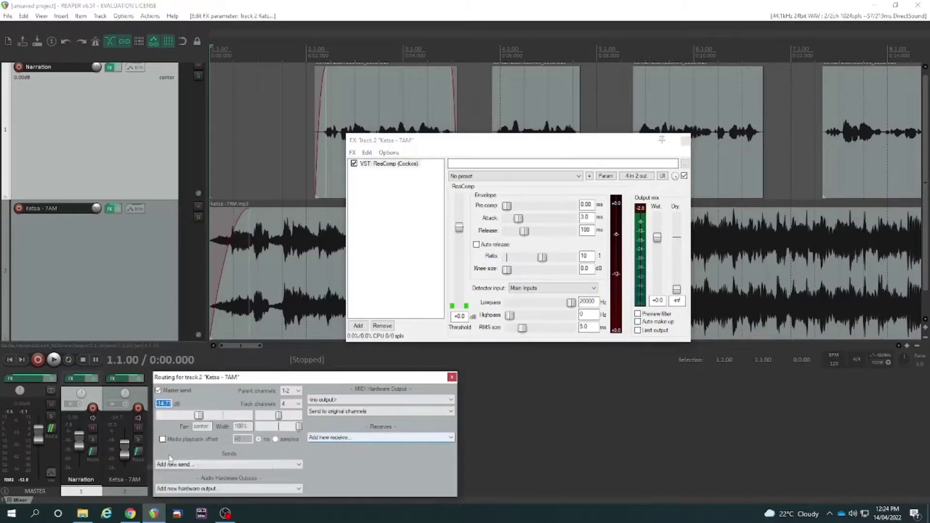
pyautogui.click(334, 438)
pyautogui.click(334, 452)
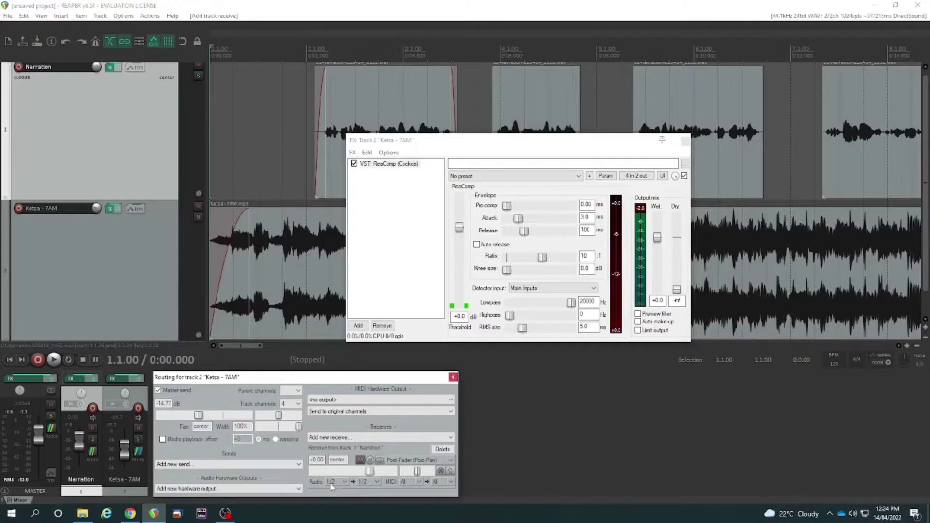
# Route the Narration receive into the Ketsa track's channels 3/4
pyautogui.click(378, 482)
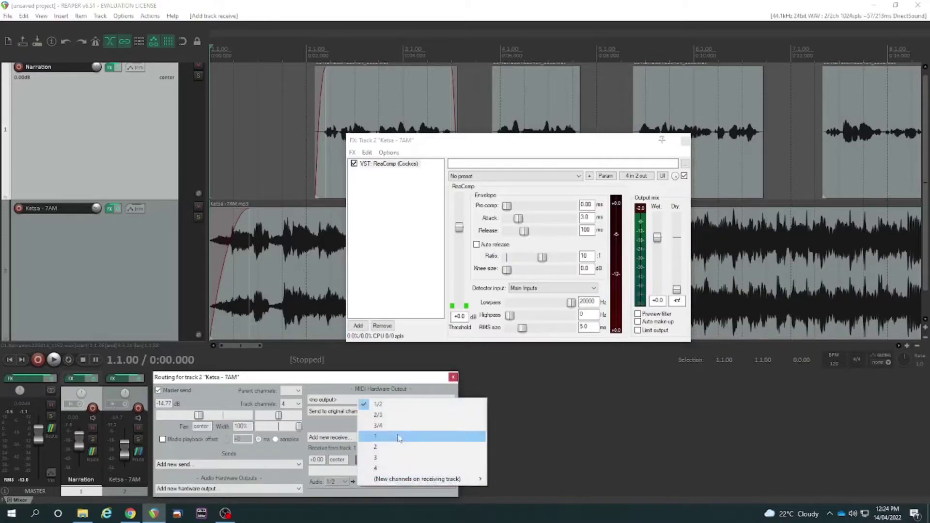
pyautogui.moveTo(402, 480)
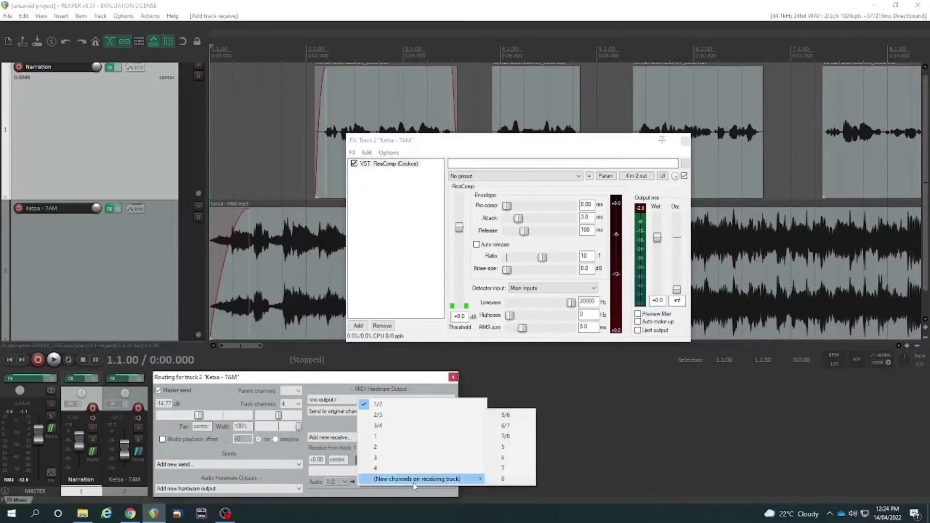
pyautogui.click(385, 428)
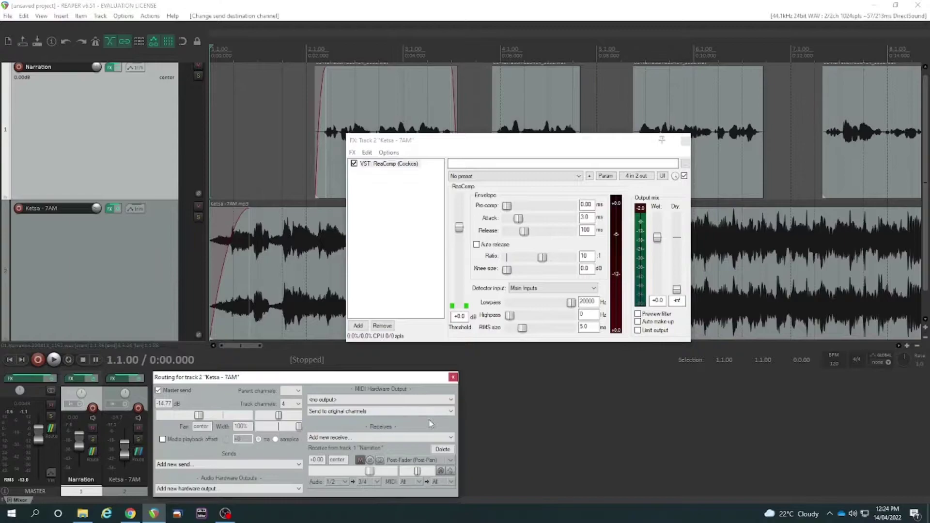
# Close the Routing window and set ReaComp's detector input to Auxiliary Inputs
pyautogui.click(452, 377)
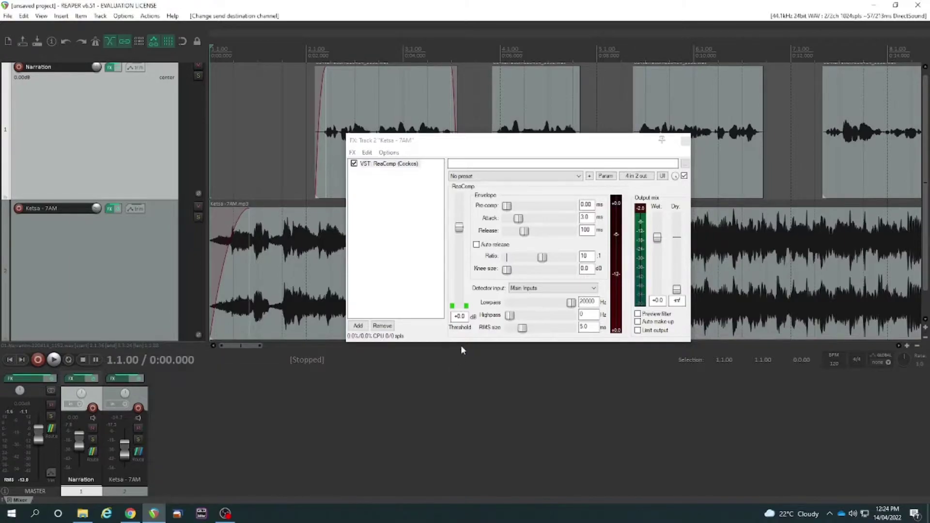
pyautogui.click(539, 288)
pyautogui.click(533, 303)
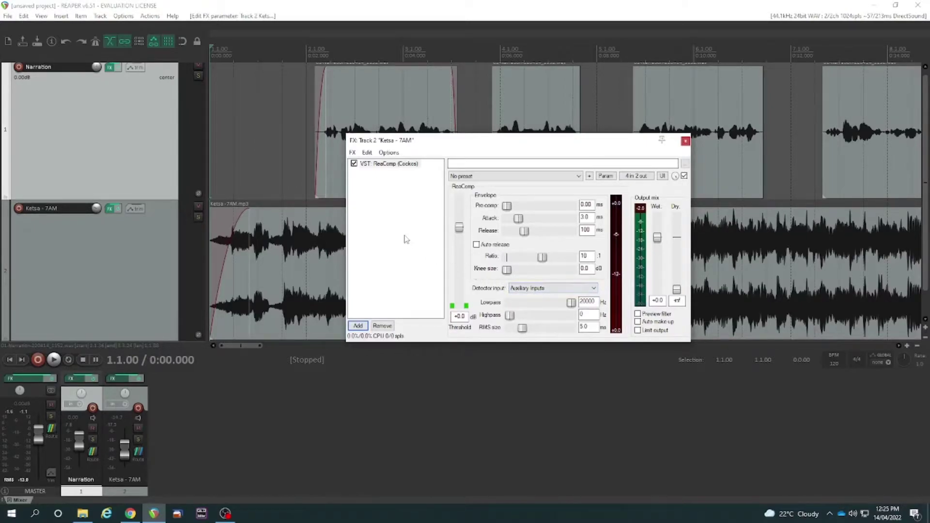
pyautogui.press('space')
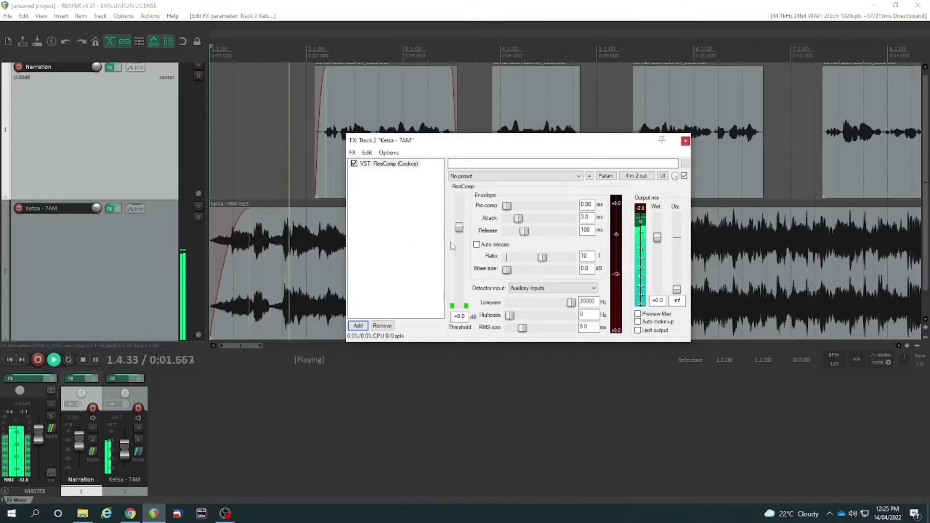
pyautogui.press('space')
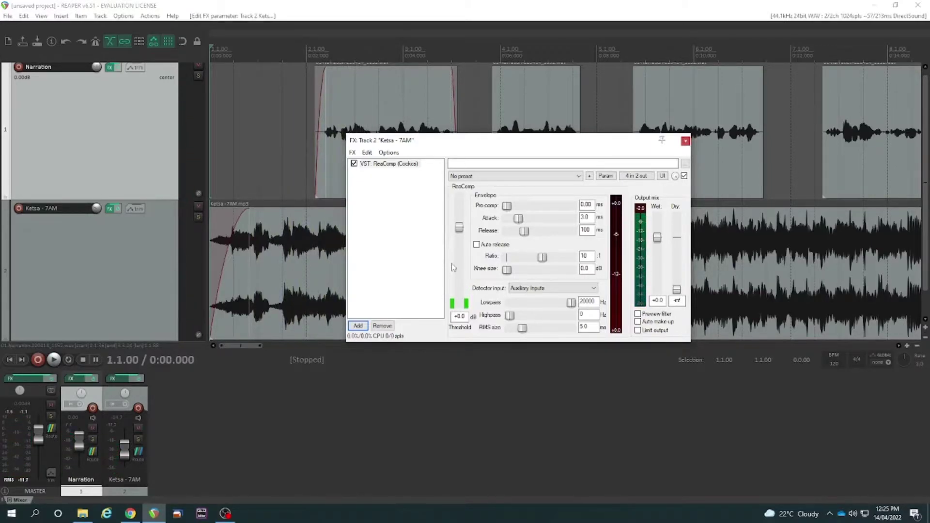
pyautogui.press('space')
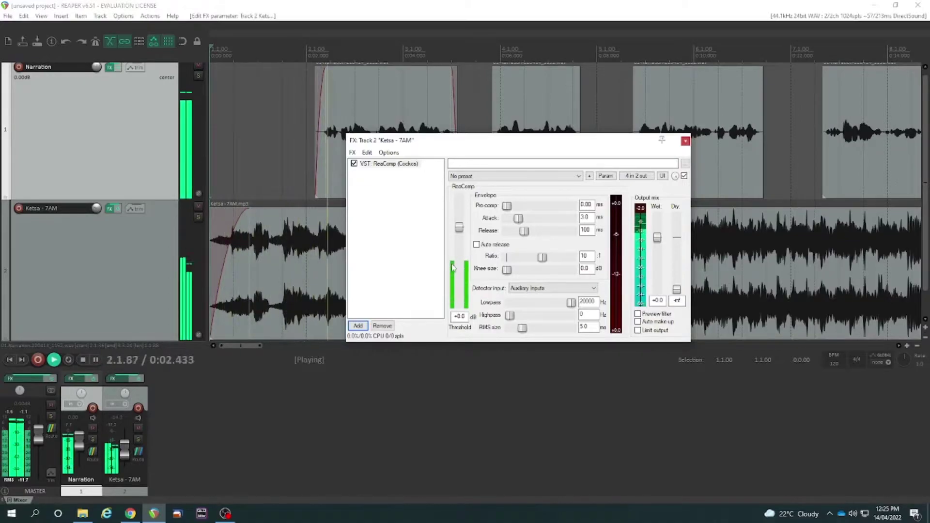
pyautogui.press('space')
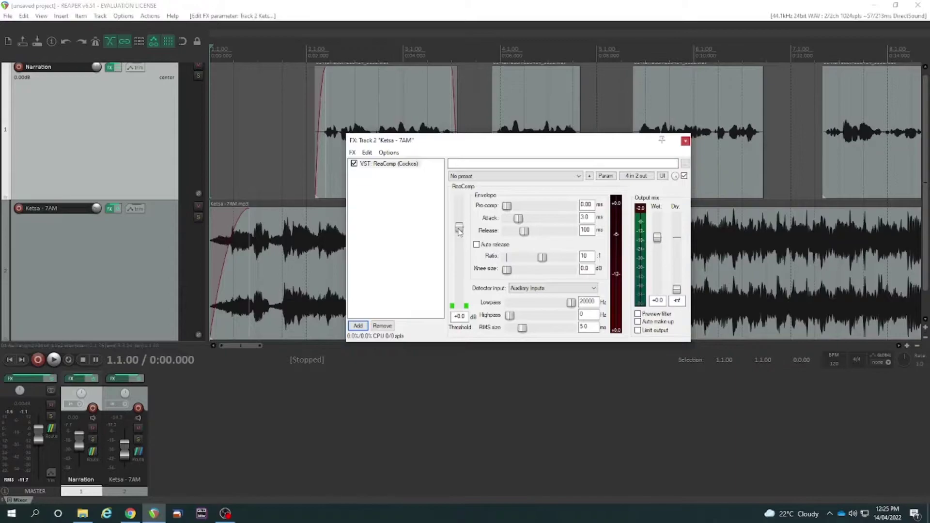
# Lower ReaComp's threshold to about -26.9 dB while auditioning playback
pyautogui.press('space')
pyautogui.moveTo(459, 228); pyautogui.dragTo(466, 278)
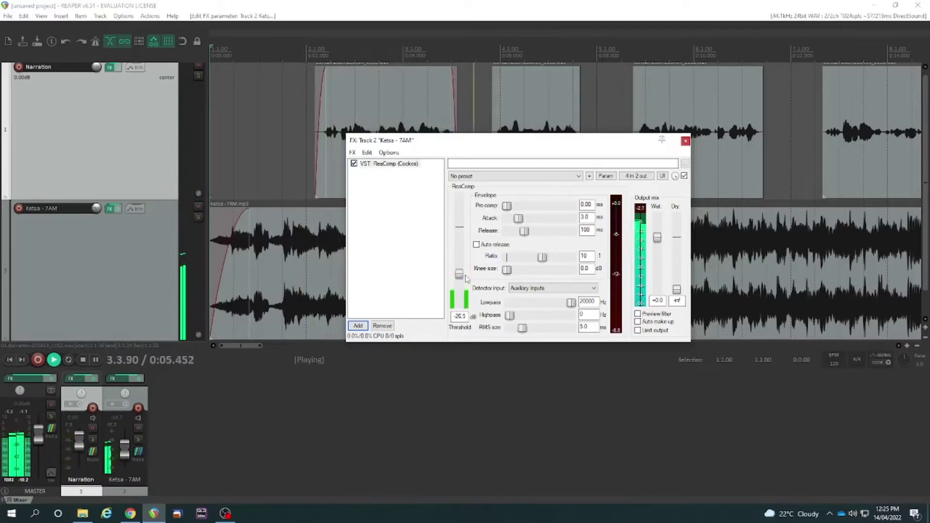
pyautogui.press('space')
pyautogui.press('space')
pyautogui.press('space')
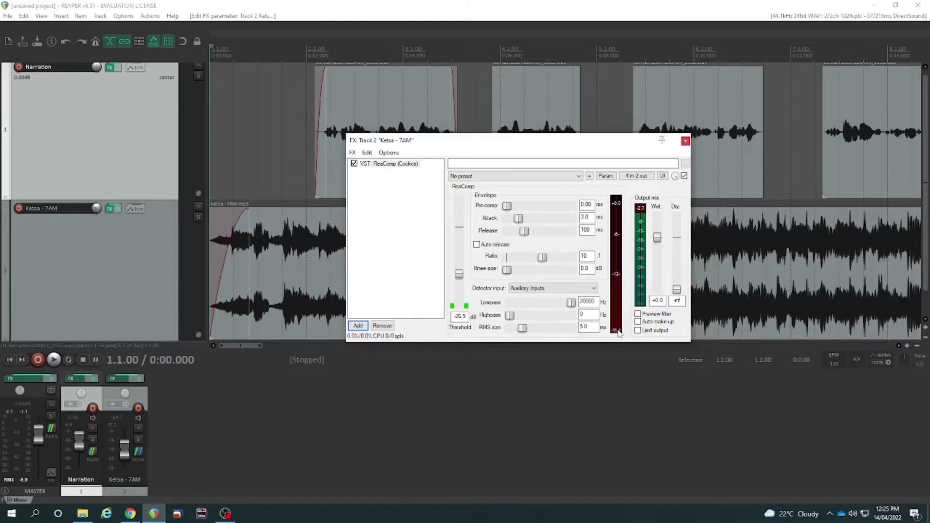
# Play the project to check the ducking at the new threshold
pyautogui.press('space')
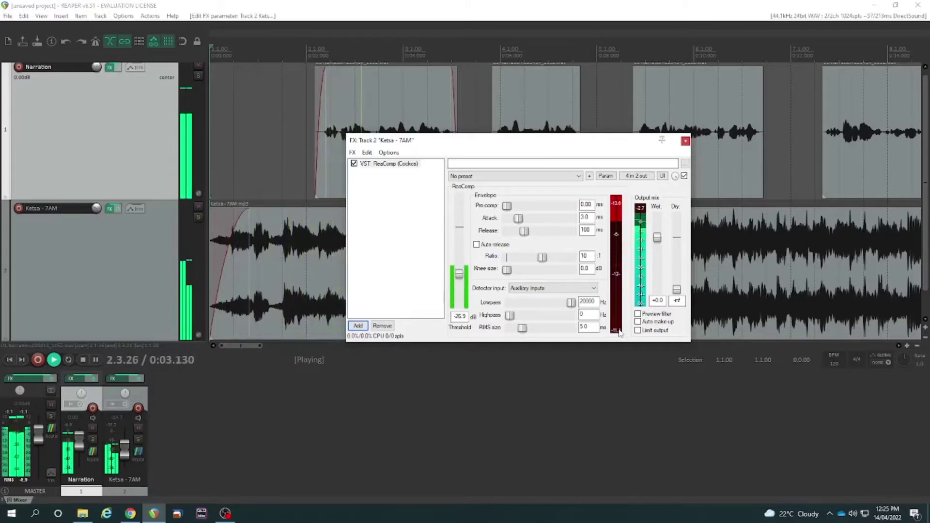
pyautogui.press('space')
pyautogui.press('space')
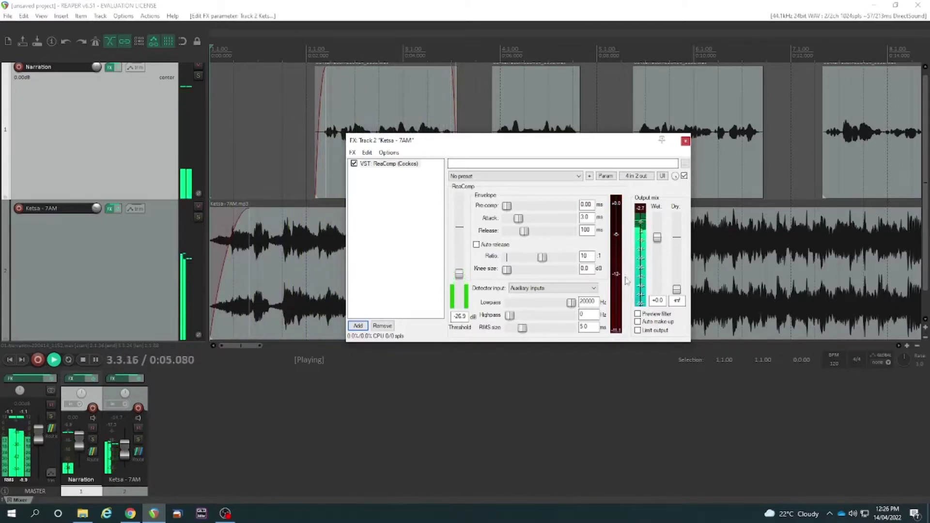
pyautogui.press('space')
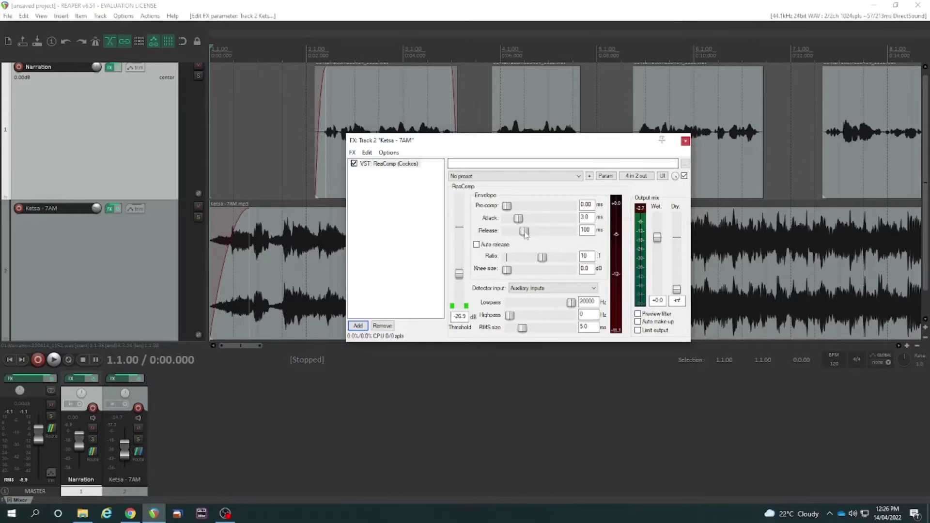
# Lengthen ReaComp's release to about 1192 ms while auditioning playback
pyautogui.moveTo(524, 233); pyautogui.dragTo(537, 236)
pyautogui.press('space')
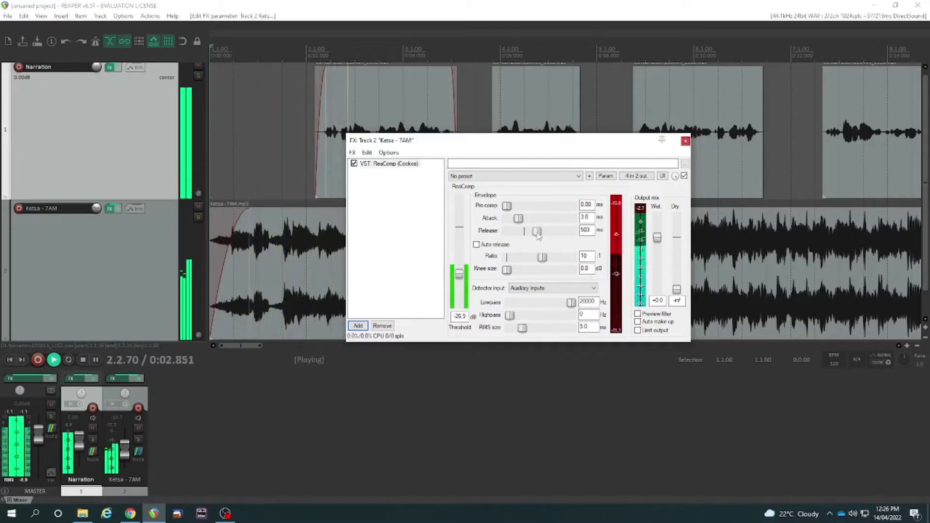
pyautogui.moveTo(538, 235); pyautogui.dragTo(547, 237)
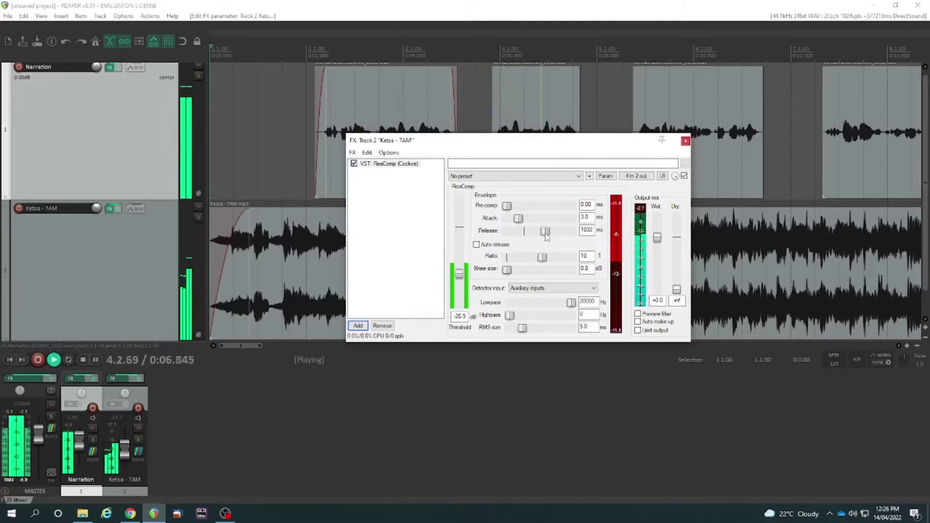
pyautogui.moveTo(545, 236); pyautogui.dragTo(548, 237)
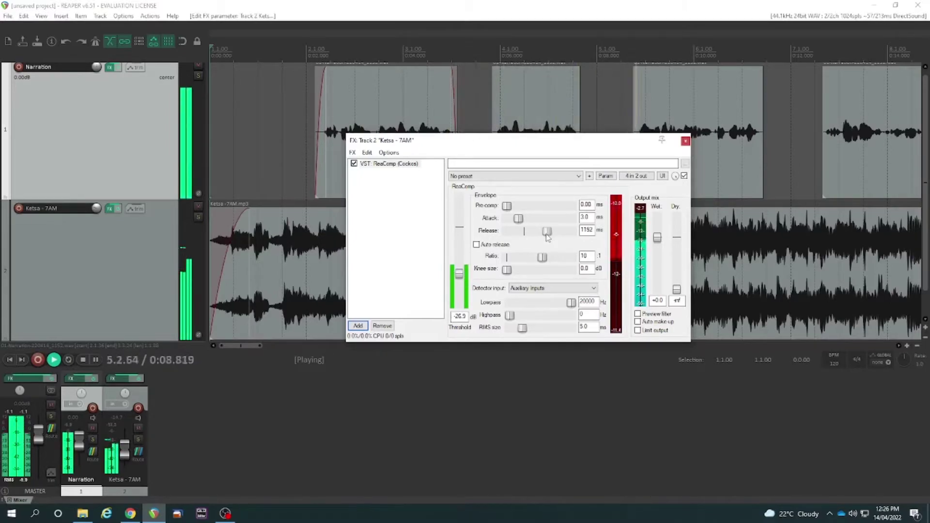
pyautogui.press('space')
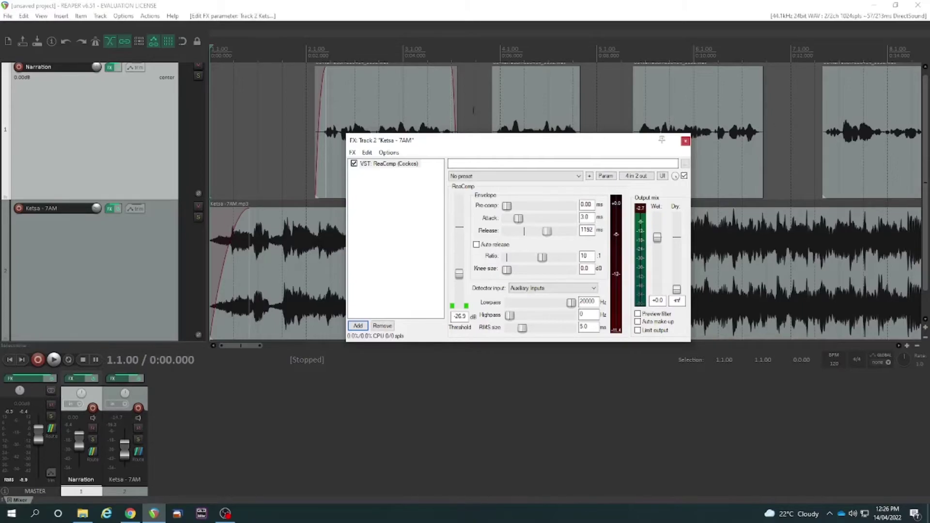
pyautogui.press('space')
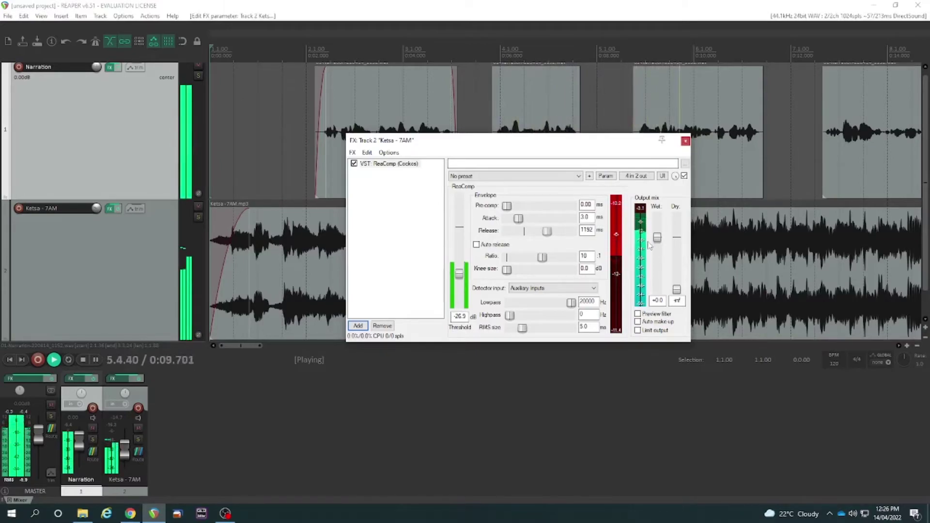
pyautogui.press('space')
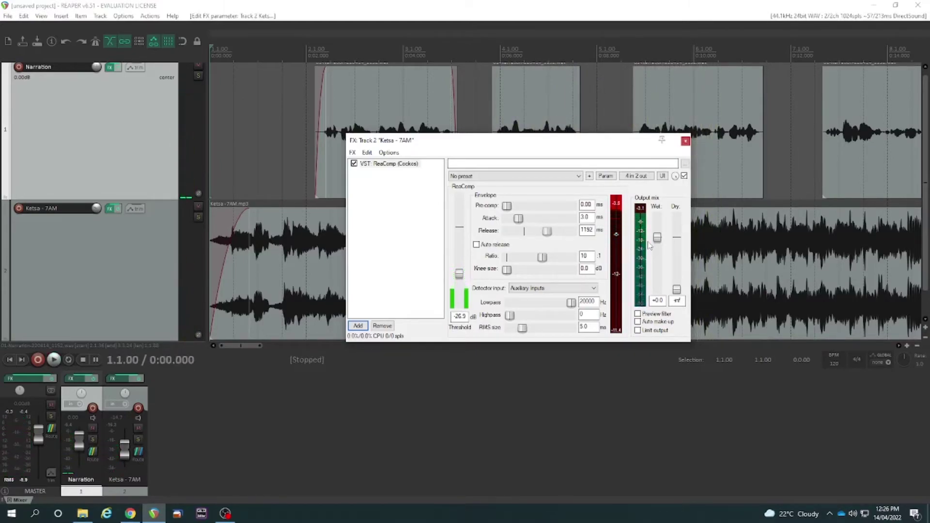